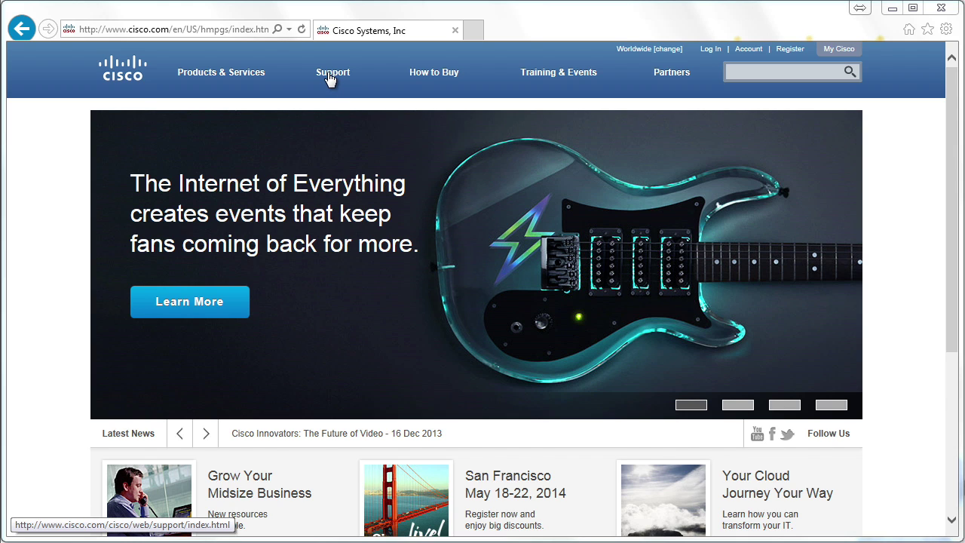
# Go to All Downloads from the Support menu and scroll through the Download Software page
pyautogui.moveTo(330, 78)
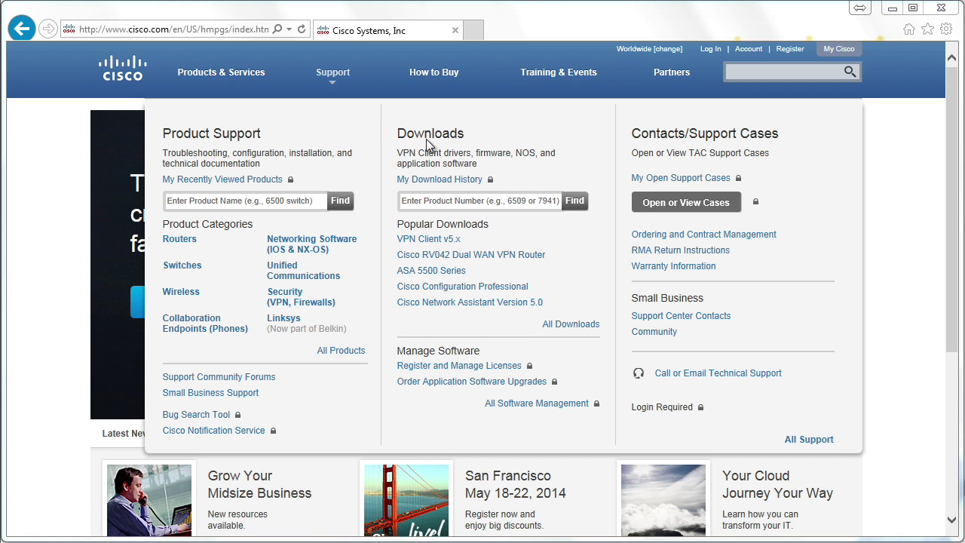
pyautogui.click(582, 330)
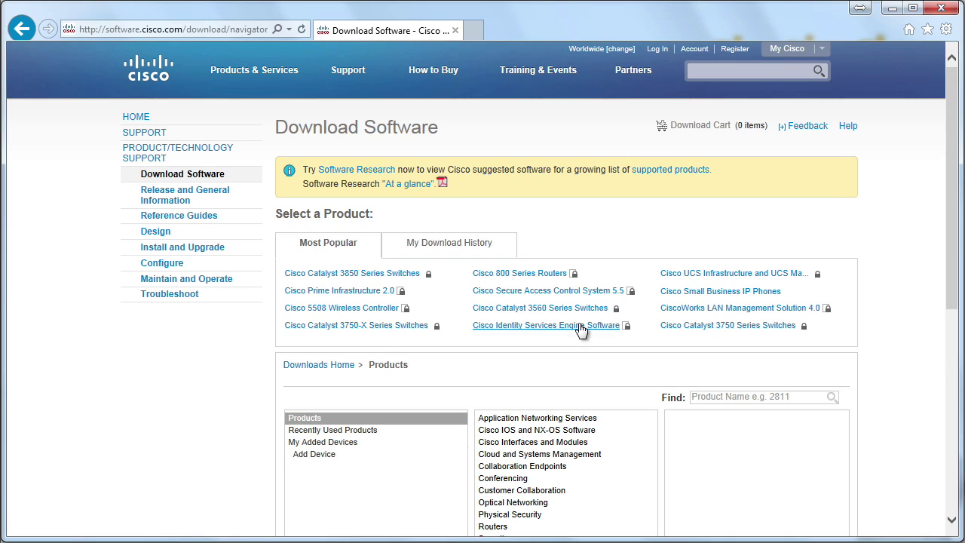
pyautogui.moveTo(958, 260); pyautogui.dragTo(960, 344)
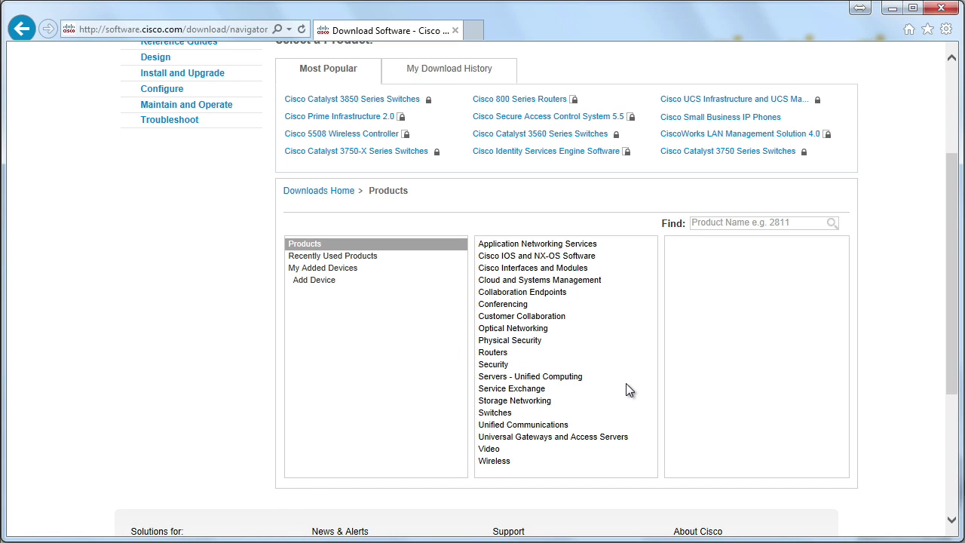
pyautogui.moveTo(959, 312); pyautogui.dragTo(959, 228)
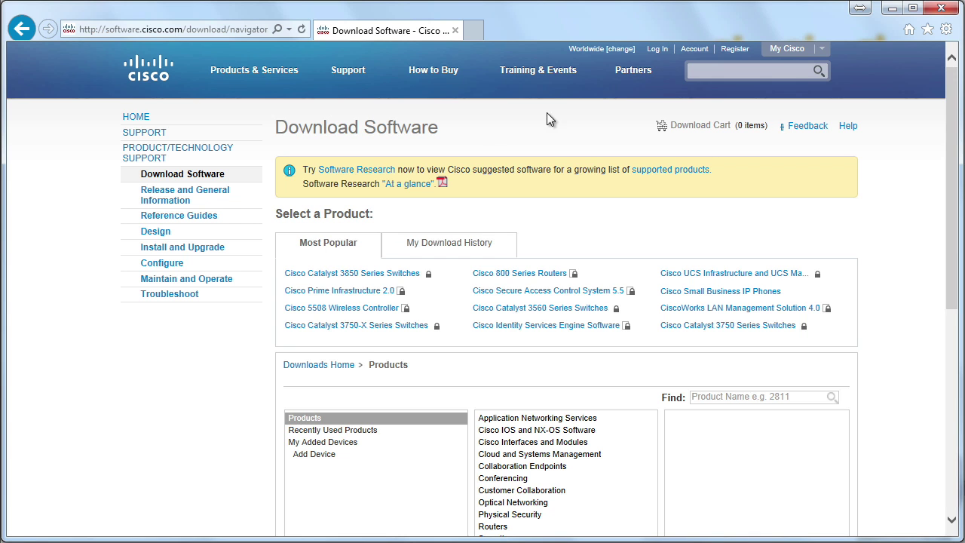
pyautogui.click(287, 70)
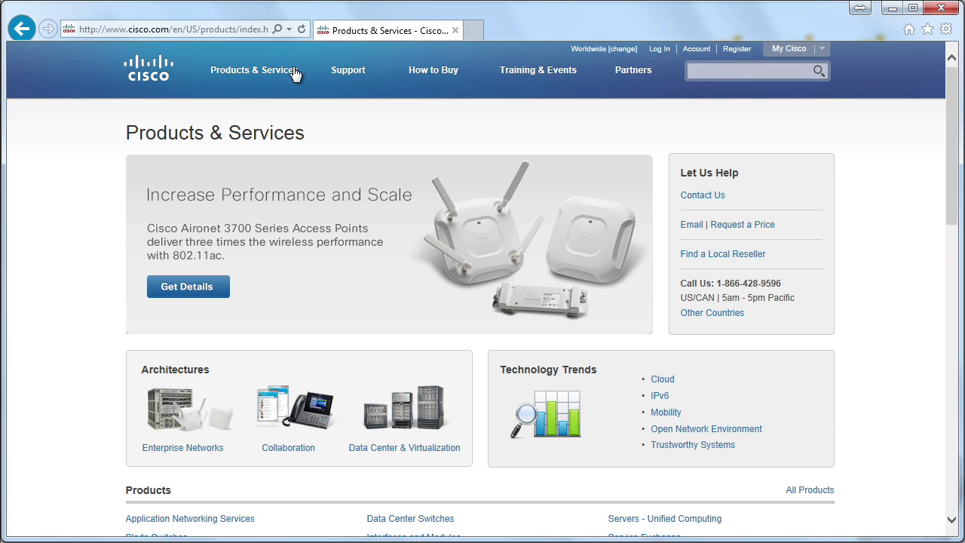
pyautogui.moveTo(294, 73)
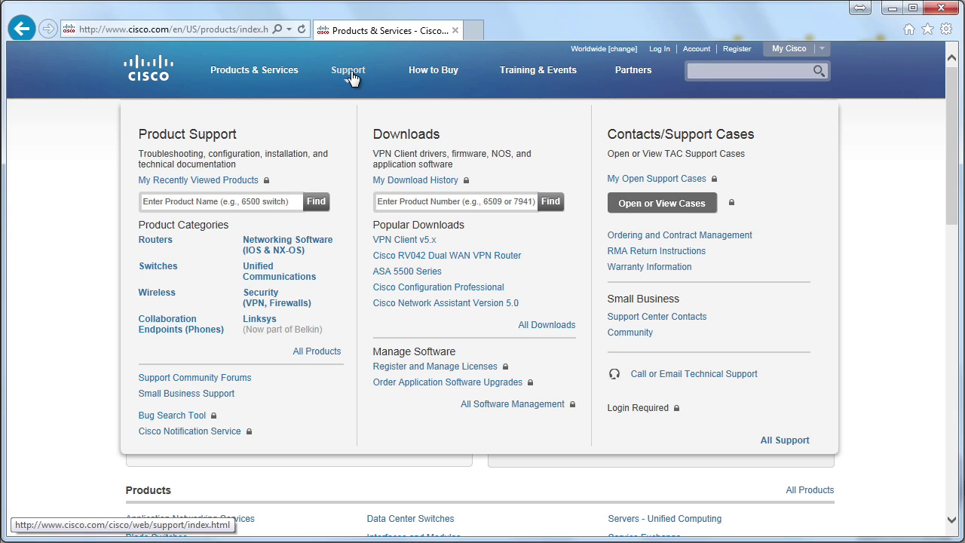
pyautogui.click(316, 351)
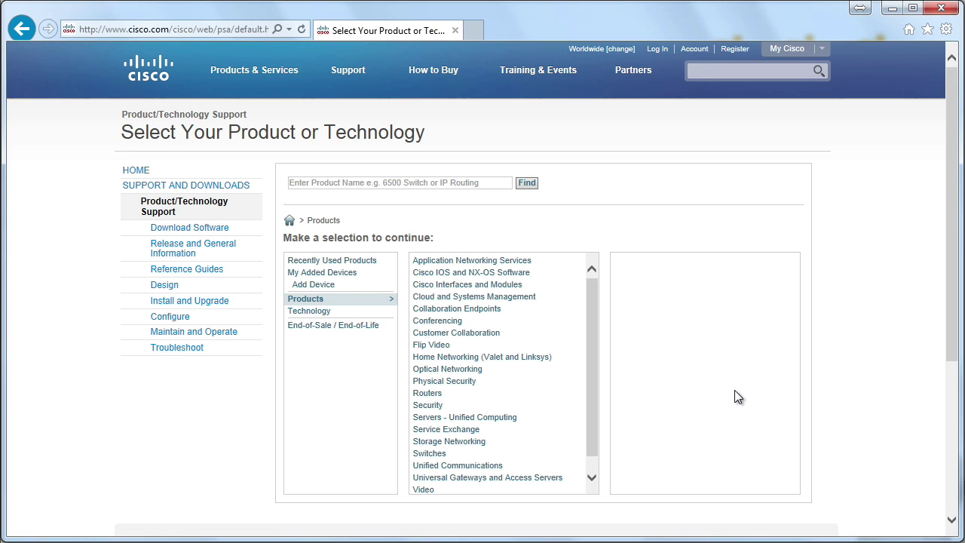
pyautogui.moveTo(367, 75)
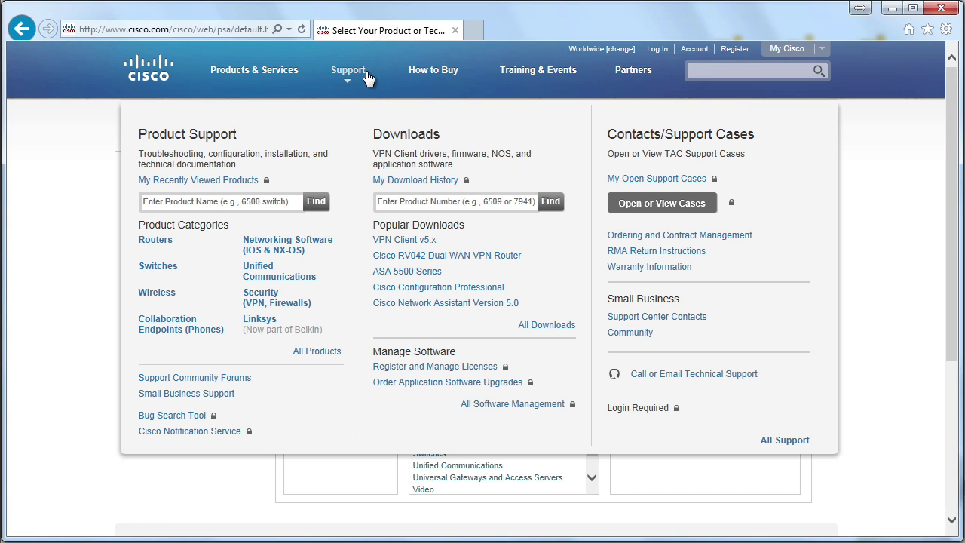
pyautogui.click(549, 326)
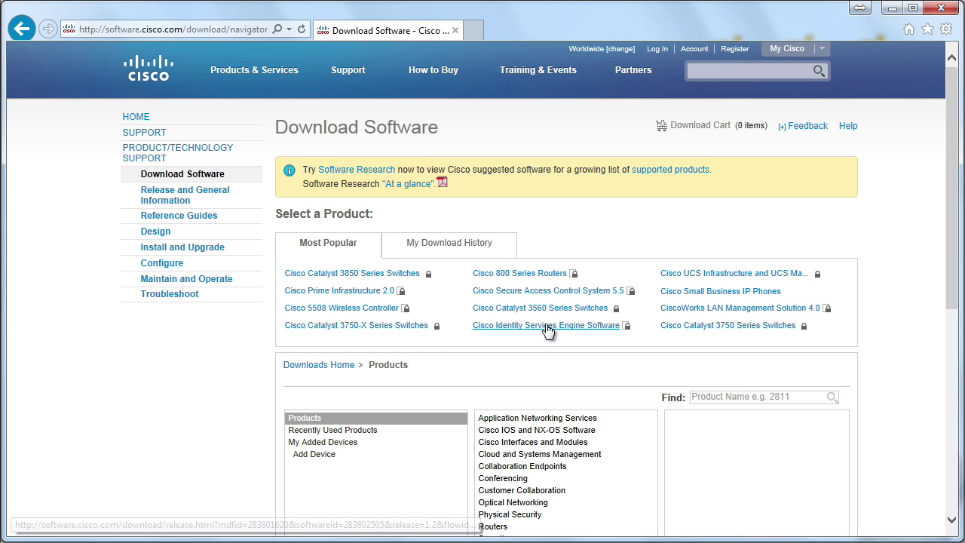
# Browse Servers - Unified Computing > UCS C-Series Standalone Server Software > UCS C200 M2 Rack-Mount Server Software
pyautogui.scroll(-3, 898, 317)
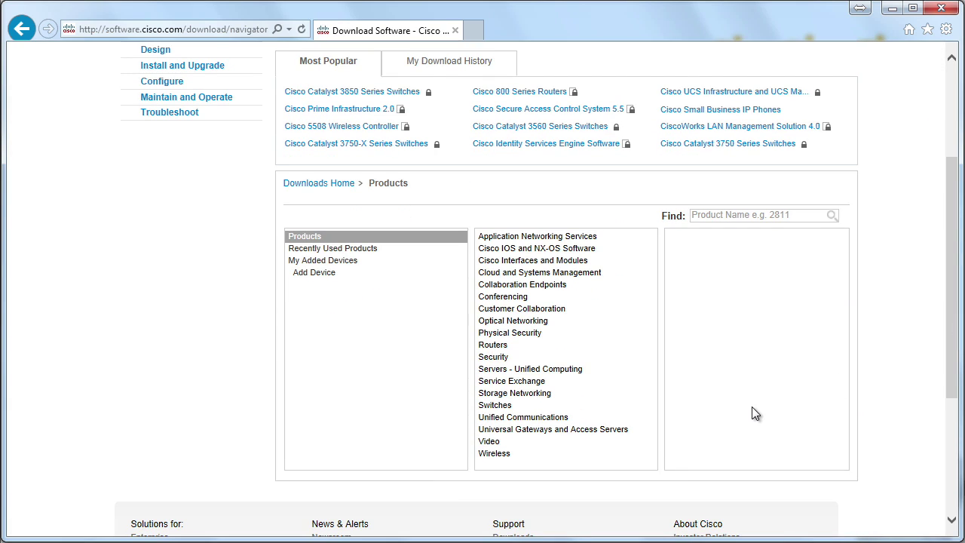
pyautogui.click(517, 371)
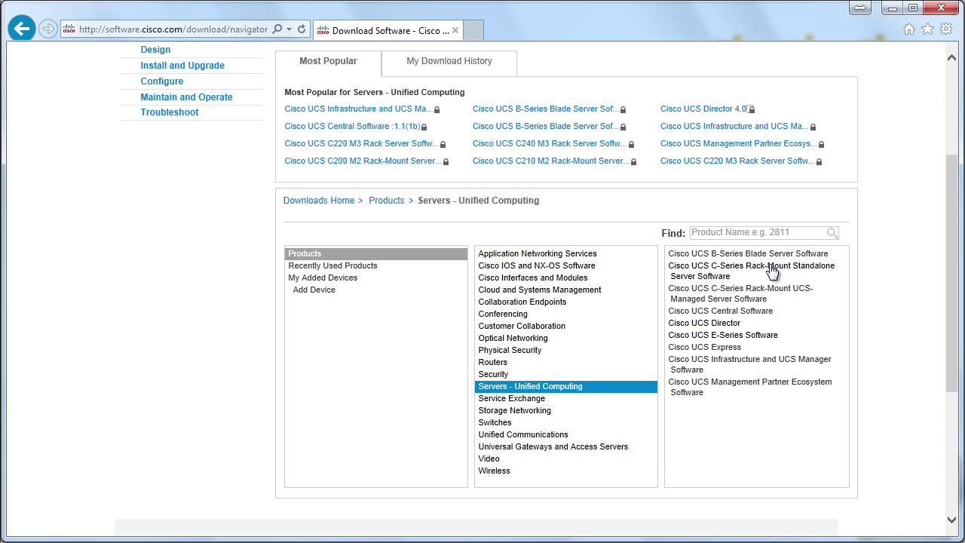
pyautogui.click(714, 275)
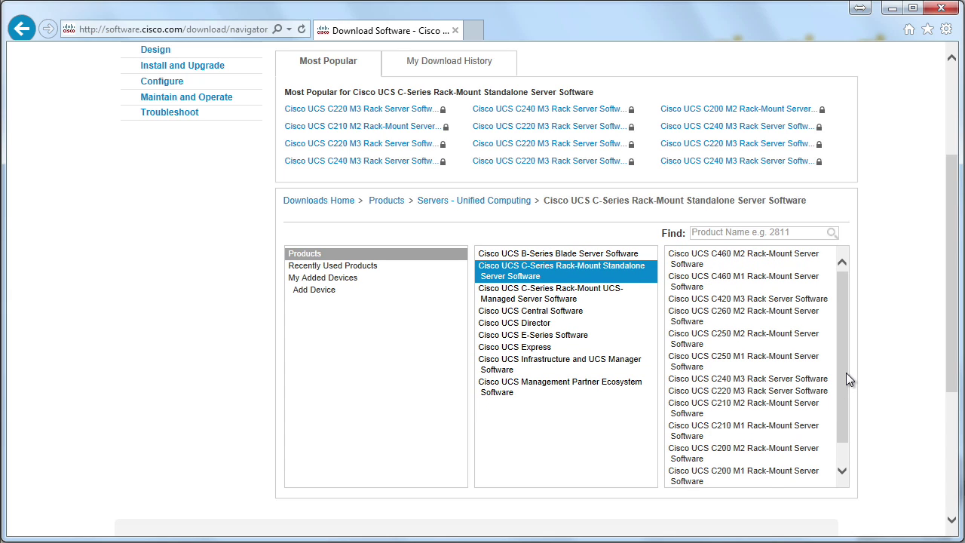
pyautogui.moveTo(847, 372); pyautogui.dragTo(846, 405)
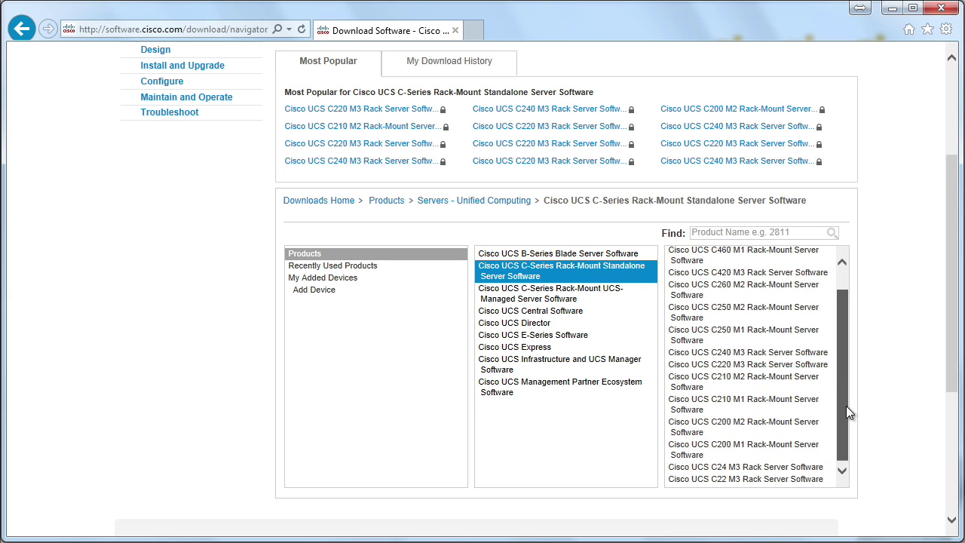
pyautogui.click(752, 426)
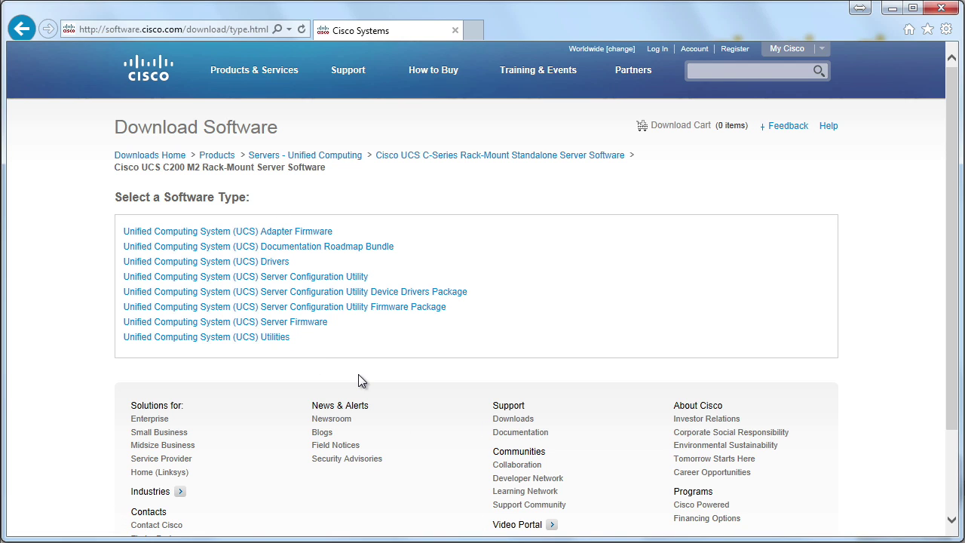
# Open UCS Server Firmware and briefly highlight the Cisco UCS Host Upgrade Utility title
pyautogui.click(313, 323)
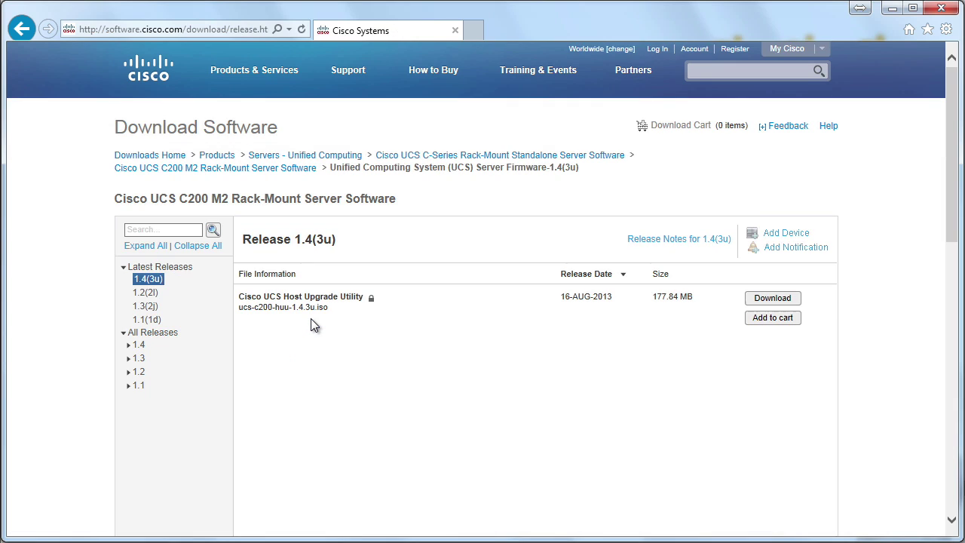
pyautogui.moveTo(239, 298); pyautogui.dragTo(353, 299)
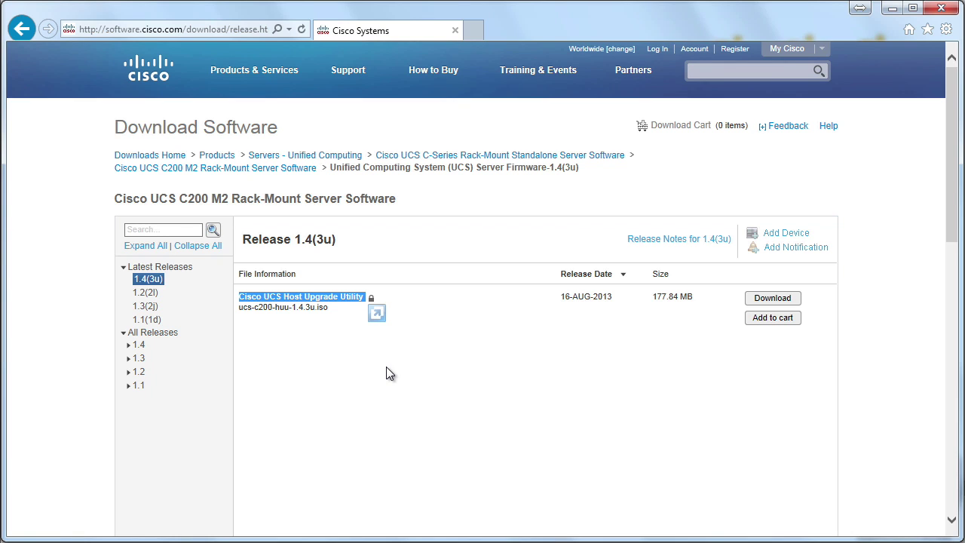
pyautogui.click(386, 366)
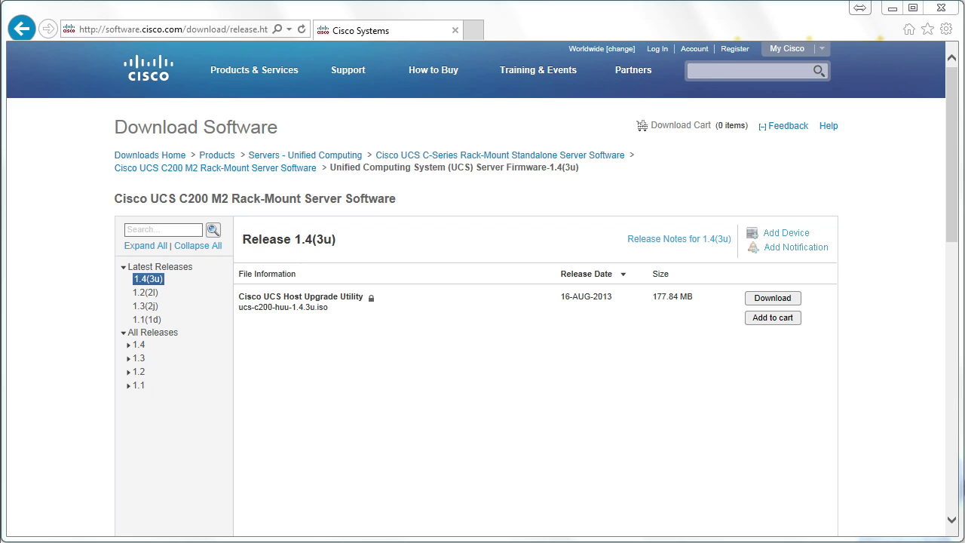
# Handwrite and underline CIMC, BIOS, LOM and RAID, with an arrow at the utility file
pyautogui.moveTo(436, 353)
pyautogui.mouseDown()
pyautogui.moveTo(414, 367)
pyautogui.moveTo(451, 362)
pyautogui.moveTo(451, 378)
pyautogui.moveTo(517, 345)
pyautogui.moveTo(505, 372)
pyautogui.moveTo(540, 352)
pyautogui.mouseUp()
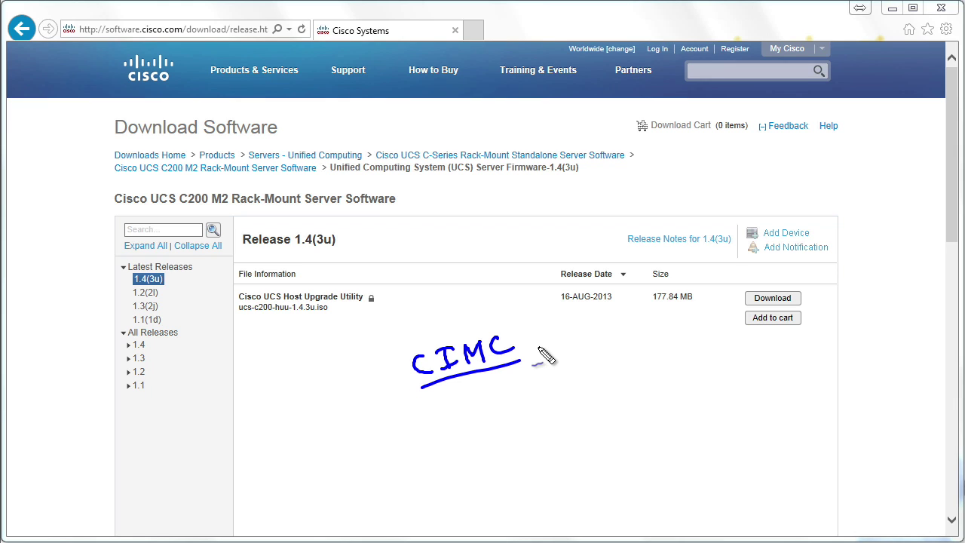
pyautogui.moveTo(521, 296)
pyautogui.mouseDown()
pyautogui.moveTo(515, 304)
pyautogui.moveTo(526, 306)
pyautogui.mouseUp()
pyautogui.moveTo(426, 409)
pyautogui.mouseDown()
pyautogui.moveTo(472, 414)
pyautogui.moveTo(503, 394)
pyautogui.moveTo(486, 417)
pyautogui.mouseUp()
pyautogui.moveTo(438, 441); pyautogui.dragTo(521, 411)
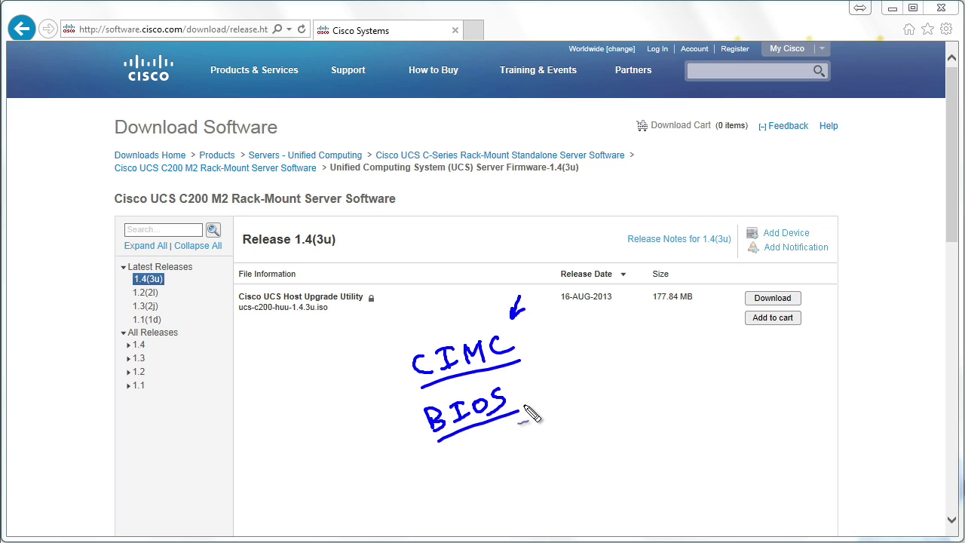
pyautogui.moveTo(559, 368)
pyautogui.mouseDown()
pyautogui.moveTo(583, 375)
pyautogui.moveTo(619, 362)
pyautogui.moveTo(615, 369)
pyautogui.mouseUp()
pyautogui.moveTo(568, 397); pyautogui.dragTo(641, 366)
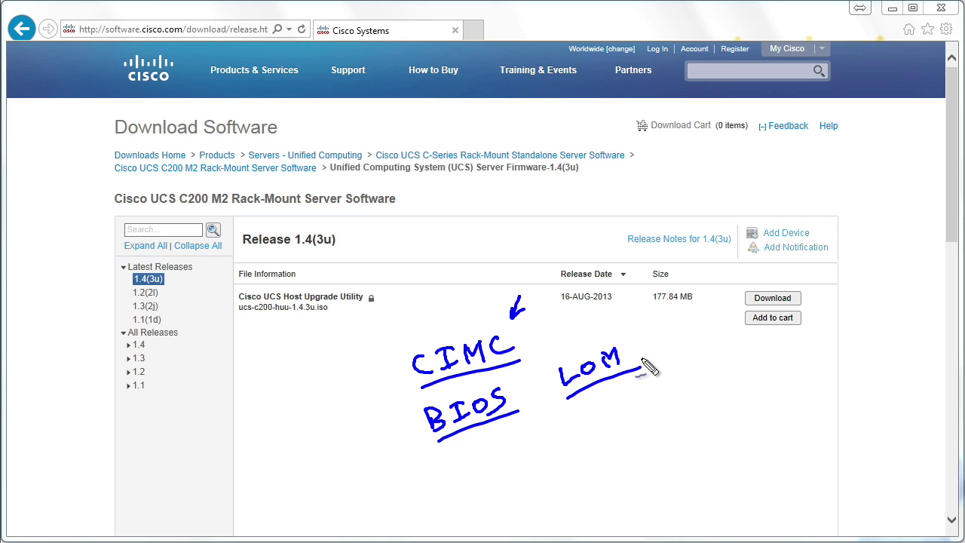
pyautogui.moveTo(550, 456)
pyautogui.mouseDown()
pyautogui.moveTo(625, 419)
pyautogui.moveTo(615, 431)
pyautogui.mouseUp()
pyautogui.moveTo(629, 401)
pyautogui.mouseDown()
pyautogui.moveTo(646, 420)
pyautogui.moveTo(637, 423)
pyautogui.mouseUp()
pyautogui.moveTo(560, 467); pyautogui.dragTo(677, 423)
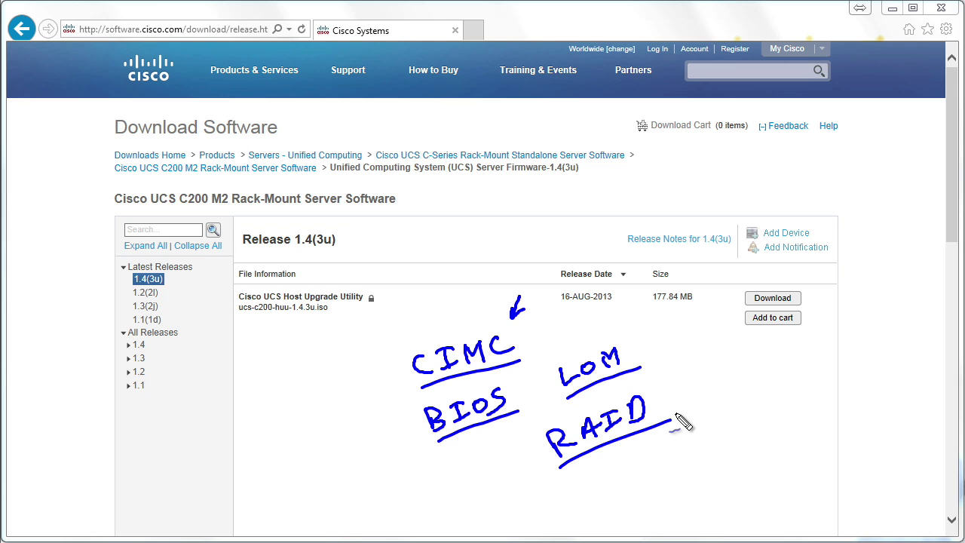
# Handwrite the UCS P81E VIC adapter note, underline it and circle it
pyautogui.moveTo(716, 370)
pyautogui.mouseDown()
pyautogui.moveTo(750, 381)
pyautogui.moveTo(759, 372)
pyautogui.moveTo(739, 424)
pyautogui.moveTo(742, 413)
pyautogui.moveTo(756, 418)
pyautogui.mouseUp()
pyautogui.moveTo(777, 381)
pyautogui.mouseDown()
pyautogui.moveTo(775, 412)
pyautogui.moveTo(783, 409)
pyautogui.mouseUp()
pyautogui.moveTo(784, 378)
pyautogui.mouseDown()
pyautogui.moveTo(798, 376)
pyautogui.moveTo(797, 391)
pyautogui.mouseUp()
pyautogui.moveTo(782, 407); pyautogui.dragTo(799, 404)
pyautogui.moveTo(765, 431)
pyautogui.mouseDown()
pyautogui.moveTo(784, 430)
pyautogui.moveTo(789, 445)
pyautogui.mouseUp()
pyautogui.moveTo(826, 415); pyautogui.dragTo(830, 442)
pyautogui.moveTo(742, 469); pyautogui.dragTo(830, 443)
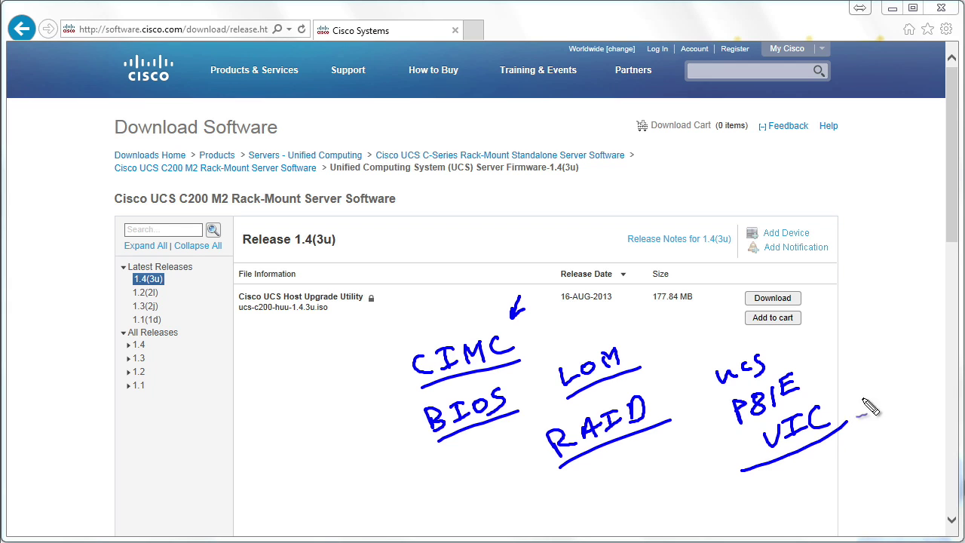
pyautogui.moveTo(867, 400); pyautogui.dragTo(840, 433)
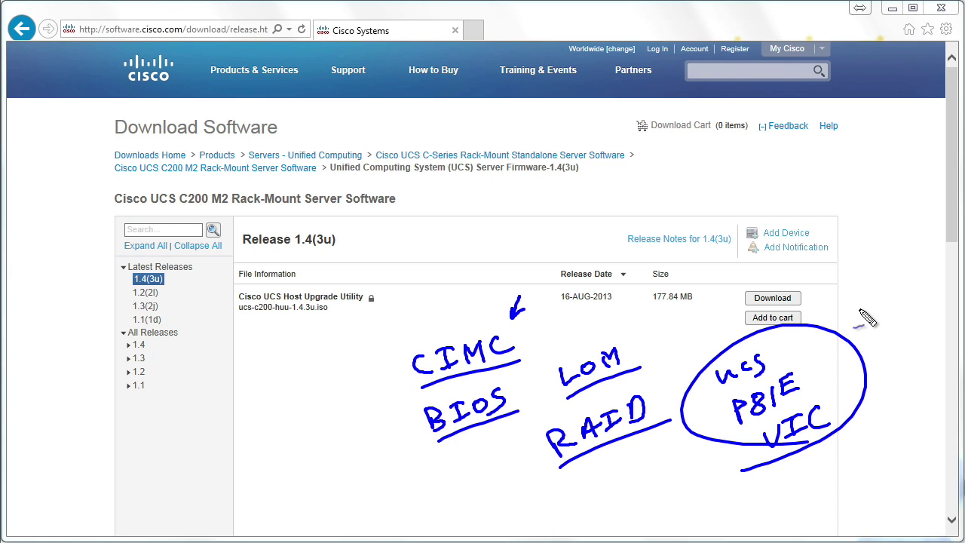
# Add arrows at the VIC note, write underlined vNICs and vHBAs beside it, and tick the utility entry
pyautogui.moveTo(872, 301)
pyautogui.mouseDown()
pyautogui.moveTo(858, 326)
pyautogui.moveTo(869, 322)
pyautogui.mouseUp()
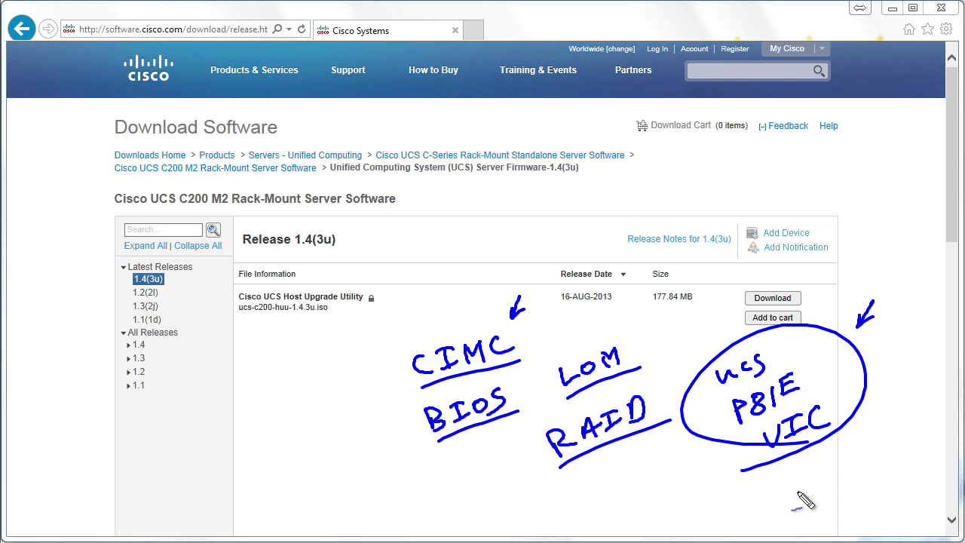
pyautogui.moveTo(799, 493)
pyautogui.mouseDown()
pyautogui.moveTo(805, 462)
pyautogui.moveTo(815, 474)
pyautogui.mouseUp()
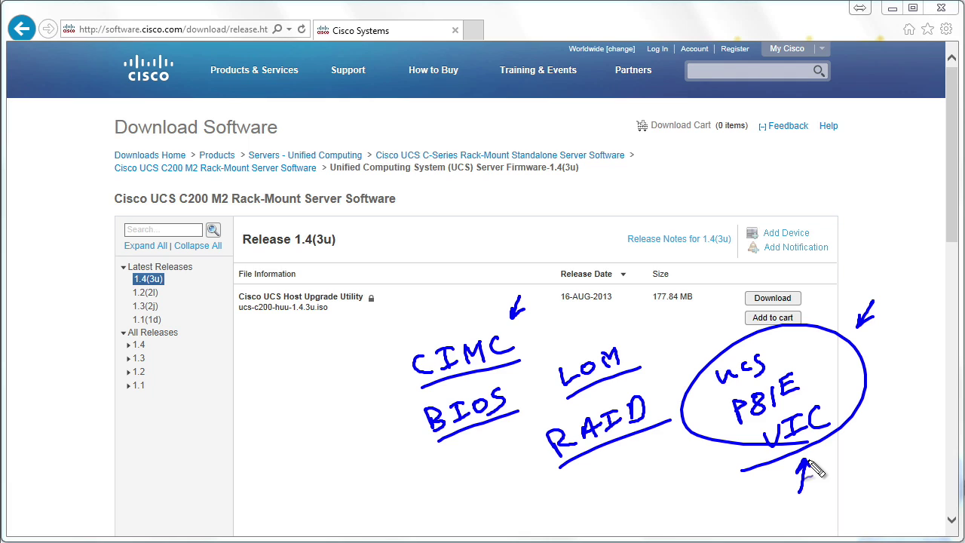
pyautogui.moveTo(855, 441)
pyautogui.mouseDown()
pyautogui.moveTo(860, 452)
pyautogui.moveTo(911, 431)
pyautogui.moveTo(874, 475)
pyautogui.moveTo(904, 459)
pyautogui.moveTo(918, 464)
pyautogui.moveTo(920, 436)
pyautogui.mouseUp()
pyautogui.moveTo(858, 497); pyautogui.dragTo(937, 466)
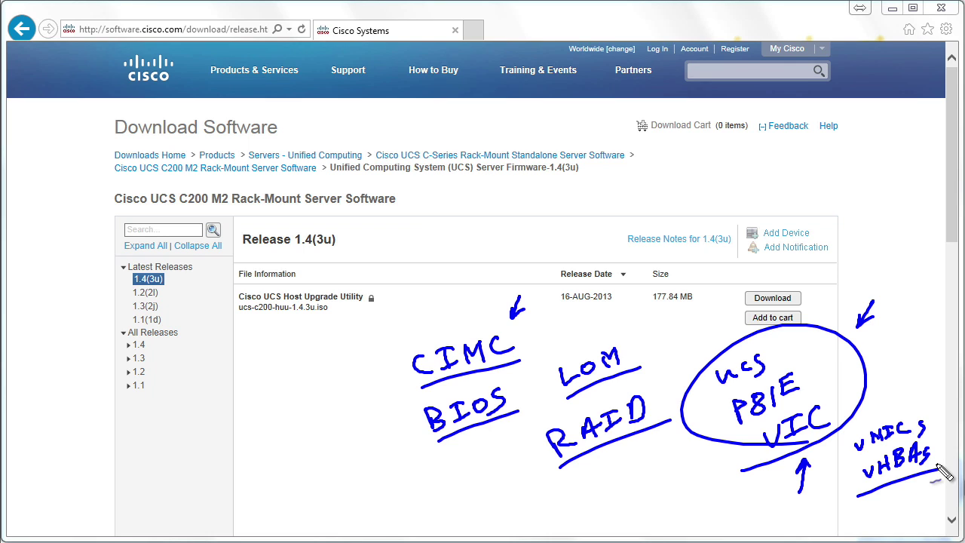
pyautogui.moveTo(359, 272); pyautogui.dragTo(382, 255)
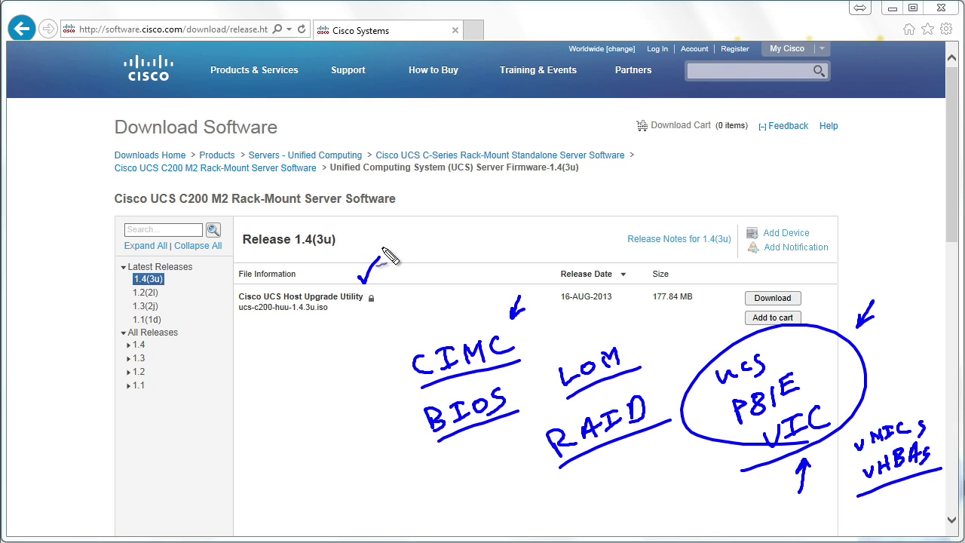
# Draw an arc toward the release heading and tick off CIMC, BIOS, LOM, RAID and the adapter note
pyautogui.moveTo(338, 287)
pyautogui.mouseDown()
pyautogui.moveTo(383, 230)
pyautogui.moveTo(415, 229)
pyautogui.mouseUp()
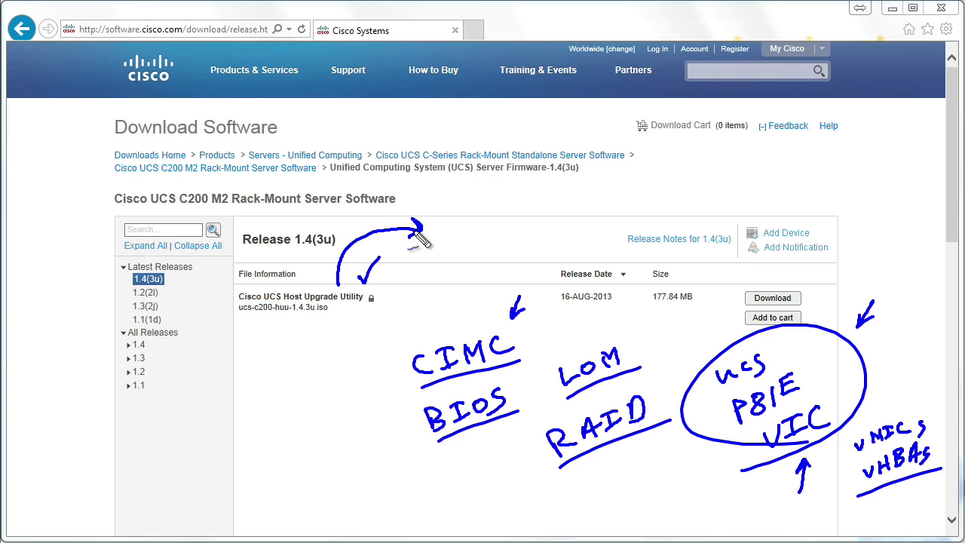
pyautogui.moveTo(398, 357); pyautogui.dragTo(411, 344)
pyautogui.moveTo(411, 413); pyautogui.dragTo(425, 406)
pyautogui.moveTo(546, 365); pyautogui.dragTo(558, 354)
pyautogui.moveTo(529, 436); pyautogui.dragTo(542, 424)
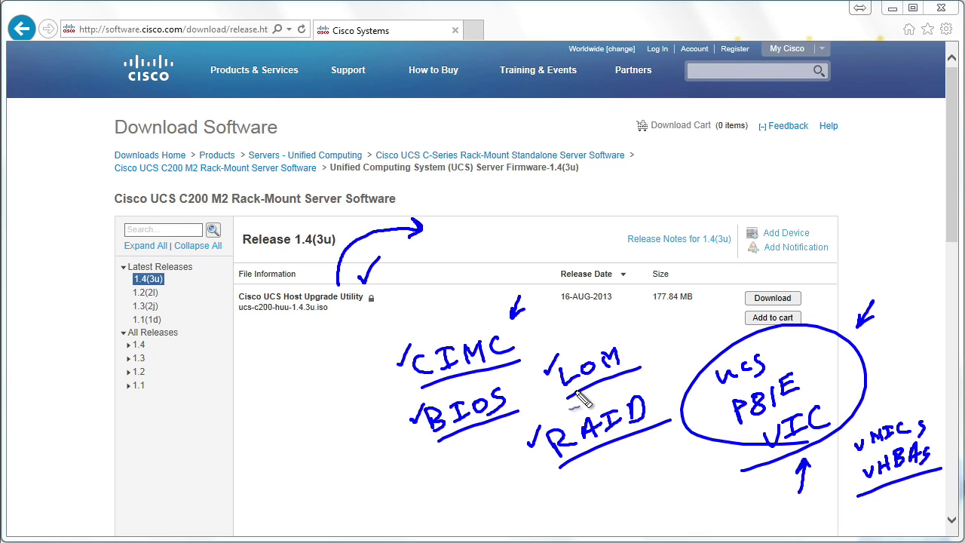
pyautogui.moveTo(710, 393); pyautogui.dragTo(727, 380)
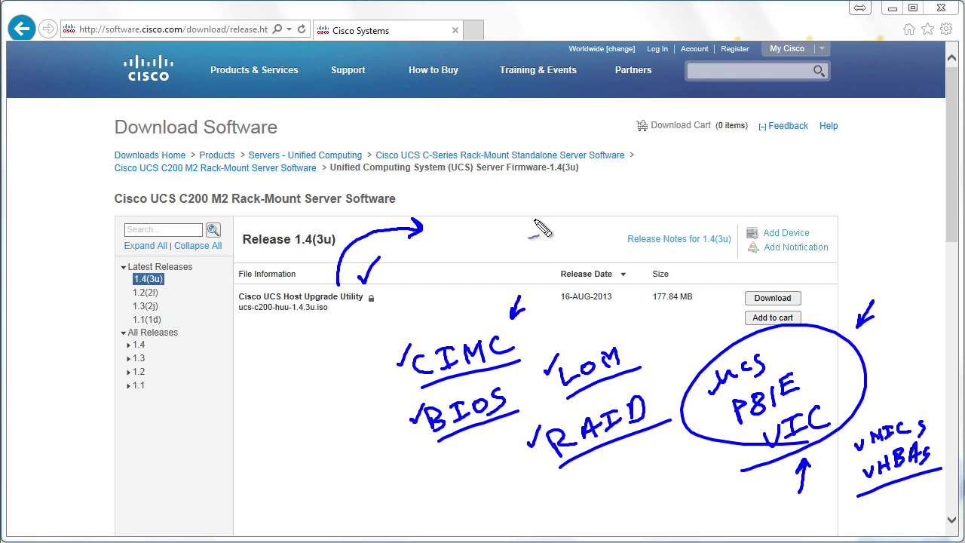
pyautogui.moveTo(531, 240); pyautogui.dragTo(541, 237)
# Draw a smiley face with hair to the left of CIMC
pyautogui.click(262, 386)
pyautogui.click(274, 383)
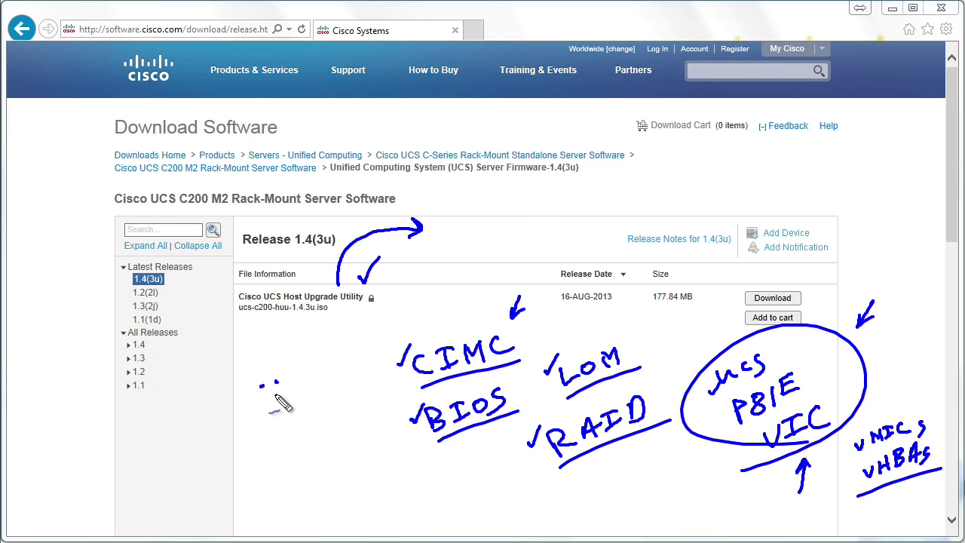
pyautogui.moveTo(259, 407); pyautogui.dragTo(283, 408)
pyautogui.moveTo(296, 369)
pyautogui.mouseDown()
pyautogui.moveTo(295, 424)
pyautogui.moveTo(293, 348)
pyautogui.mouseUp()
pyautogui.moveTo(225, 365)
pyautogui.mouseDown()
pyautogui.moveTo(266, 348)
pyautogui.moveTo(300, 365)
pyautogui.mouseUp()
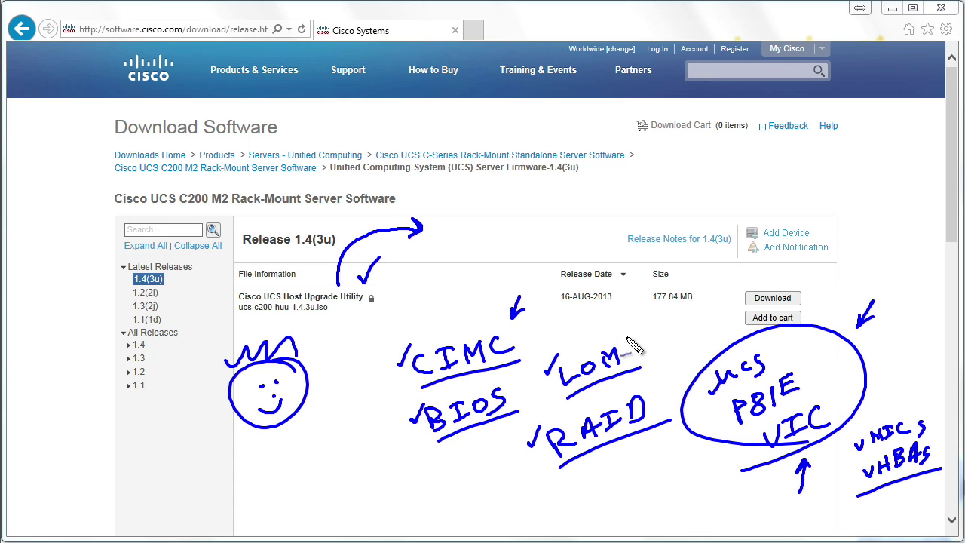
# Circle the LOM, CIMC and BIOS notes, then erase all annotations with Escape
pyautogui.moveTo(637, 343)
pyautogui.mouseDown()
pyautogui.moveTo(558, 396)
pyautogui.moveTo(531, 361)
pyautogui.mouseUp()
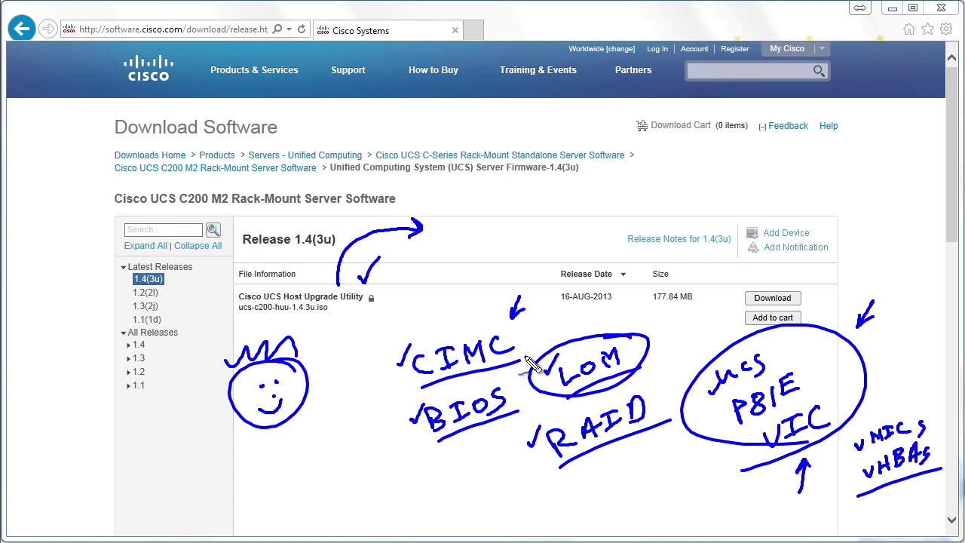
pyautogui.moveTo(475, 318)
pyautogui.mouseDown()
pyautogui.moveTo(517, 360)
pyautogui.moveTo(406, 353)
pyautogui.moveTo(417, 371)
pyautogui.mouseUp()
pyautogui.moveTo(501, 393)
pyautogui.mouseDown()
pyautogui.moveTo(524, 433)
pyautogui.moveTo(422, 383)
pyautogui.mouseUp()
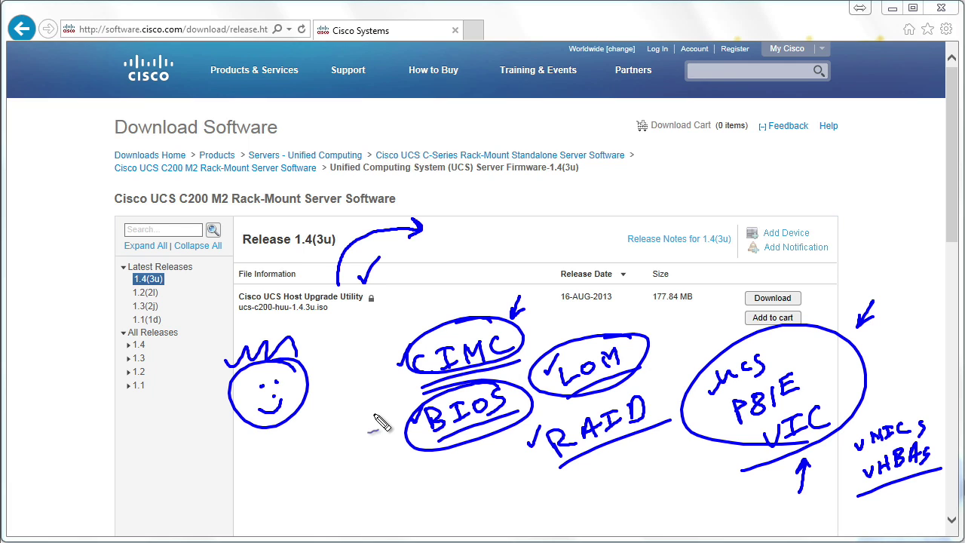
pyautogui.press('Escape')
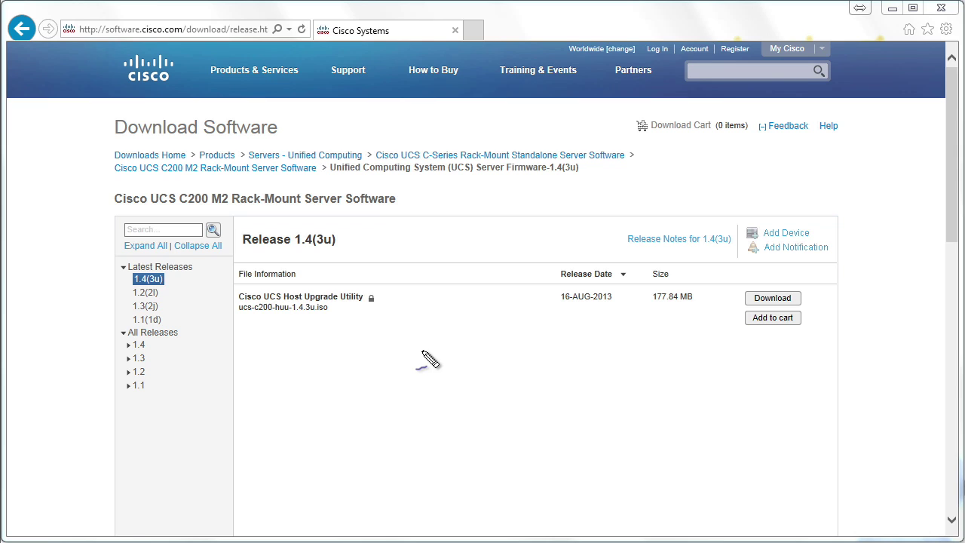
# Write an underlined HD and NICs below the file entry and circle them together
pyautogui.moveTo(423, 347)
pyautogui.mouseDown()
pyautogui.moveTo(424, 372)
pyautogui.moveTo(438, 359)
pyautogui.mouseUp()
pyautogui.moveTo(438, 346)
pyautogui.mouseDown()
pyautogui.moveTo(438, 370)
pyautogui.moveTo(449, 370)
pyautogui.mouseUp()
pyautogui.moveTo(450, 346); pyautogui.dragTo(451, 368)
pyautogui.moveTo(405, 388); pyautogui.dragTo(490, 370)
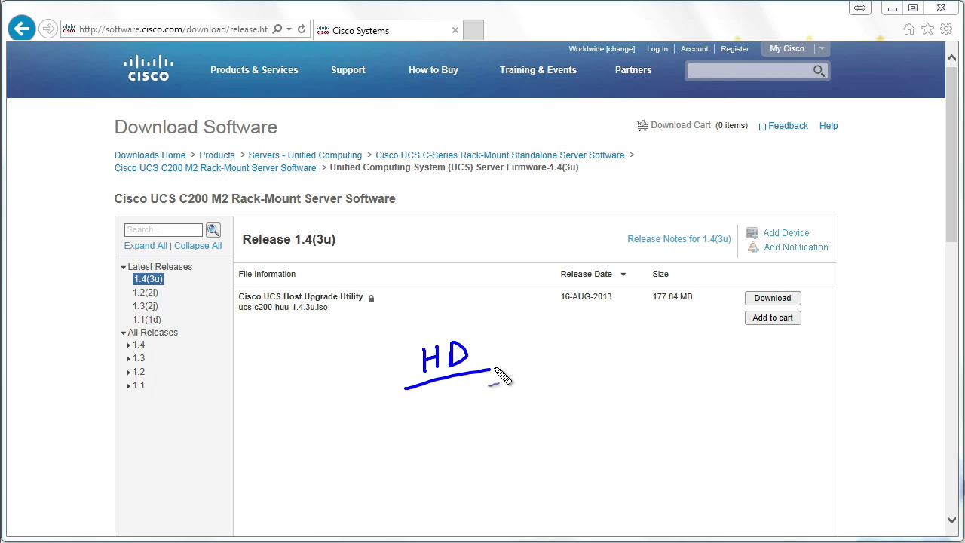
pyautogui.moveTo(427, 413)
pyautogui.mouseDown()
pyautogui.moveTo(426, 434)
pyautogui.moveTo(453, 408)
pyautogui.moveTo(461, 426)
pyautogui.moveTo(556, 401)
pyautogui.moveTo(549, 416)
pyautogui.mouseUp()
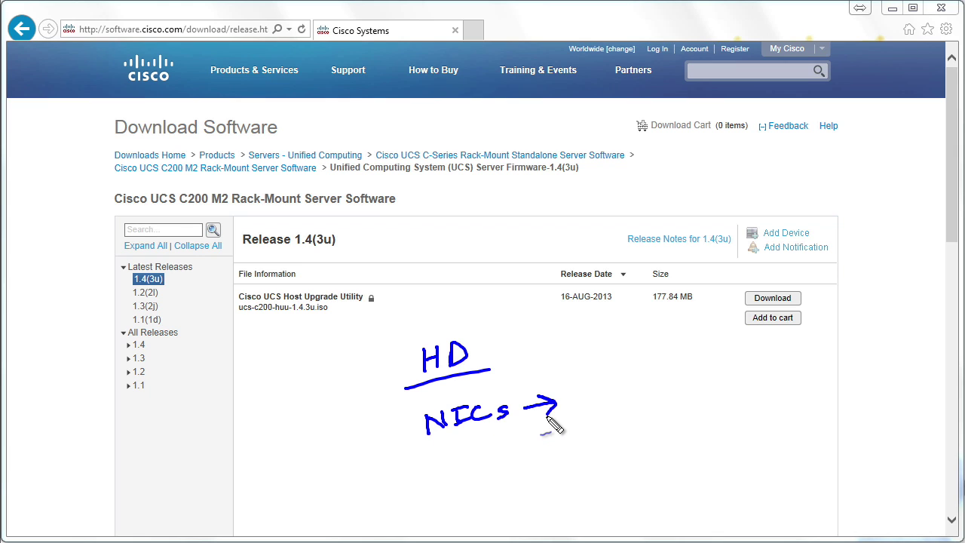
pyautogui.moveTo(587, 370)
pyautogui.mouseDown()
pyautogui.moveTo(362, 463)
pyautogui.moveTo(539, 319)
pyautogui.mouseUp()
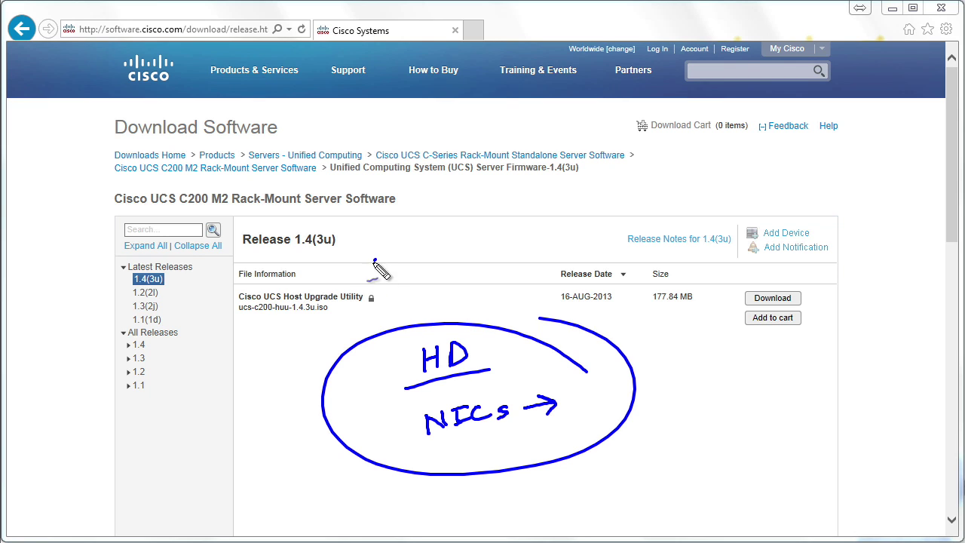
# Point an arrow at Cisco UCS Host Upgrade Utility and write a circled All beside the file name
pyautogui.moveTo(376, 259); pyautogui.dragTo(360, 284)
pyautogui.moveTo(359, 271); pyautogui.dragTo(371, 281)
pyautogui.moveTo(255, 361)
pyautogui.mouseDown()
pyautogui.moveTo(252, 345)
pyautogui.moveTo(265, 344)
pyautogui.moveTo(265, 370)
pyautogui.moveTo(298, 338)
pyautogui.mouseUp()
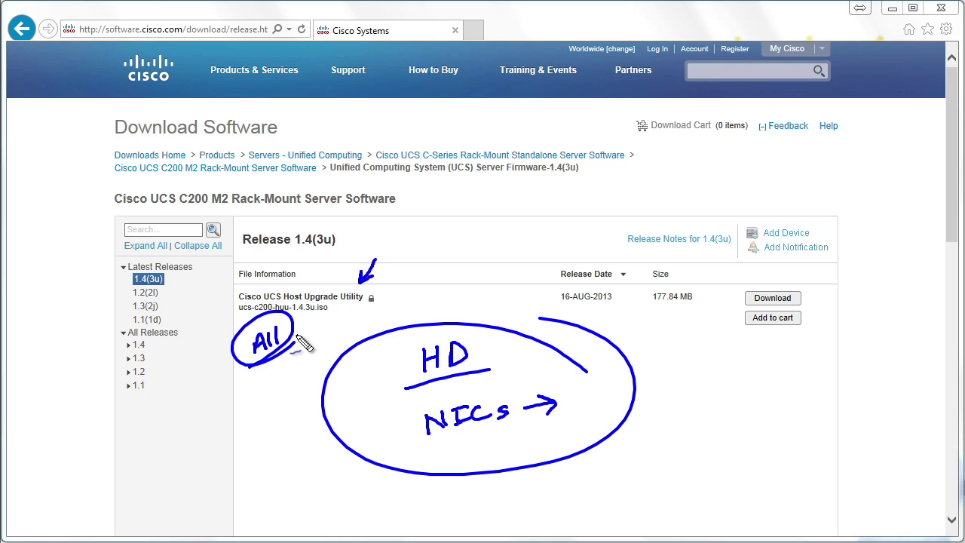
# Write, underline and circle KVM above the release table, tick the utility, and arrow All to the ISO
pyautogui.moveTo(437, 221)
pyautogui.mouseDown()
pyautogui.moveTo(442, 246)
pyautogui.moveTo(494, 218)
pyautogui.moveTo(508, 226)
pyautogui.mouseUp()
pyautogui.moveTo(422, 277); pyautogui.dragTo(571, 223)
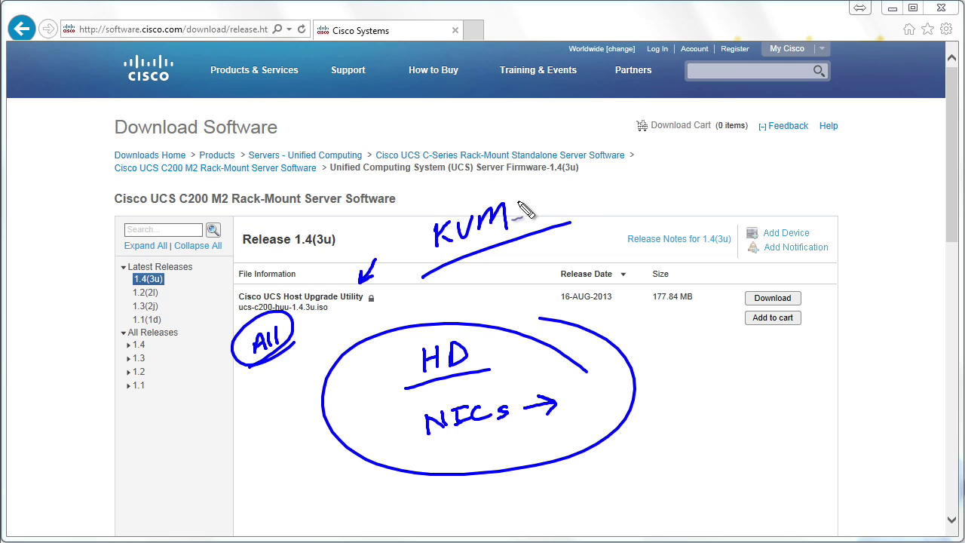
pyautogui.moveTo(535, 186)
pyautogui.mouseDown()
pyautogui.moveTo(520, 207)
pyautogui.moveTo(531, 206)
pyautogui.mouseUp()
pyautogui.moveTo(307, 267); pyautogui.dragTo(329, 254)
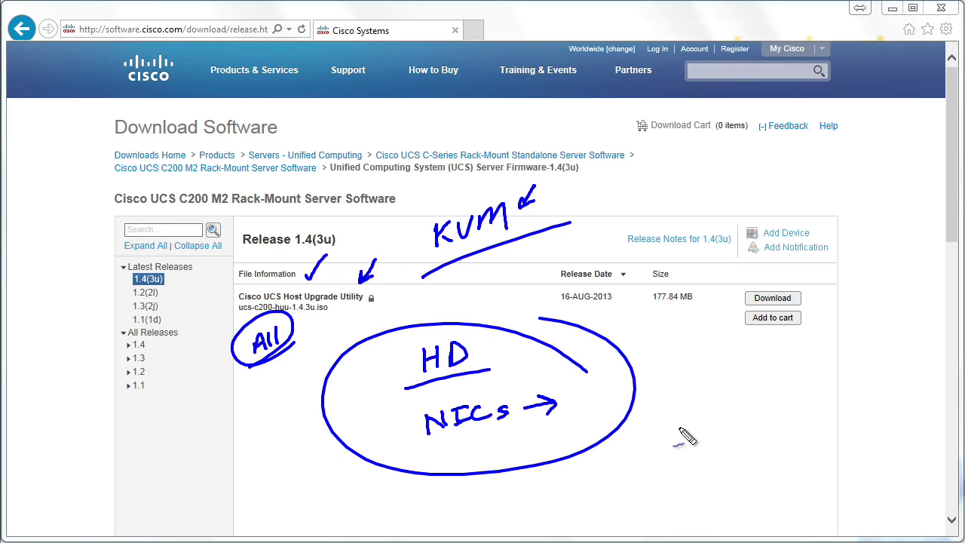
pyautogui.moveTo(279, 394); pyautogui.dragTo(321, 324)
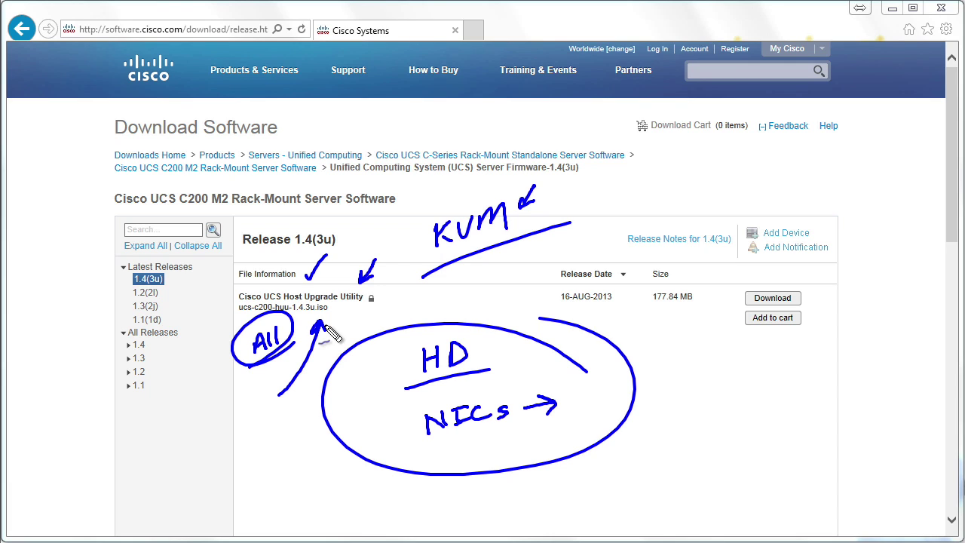
pyautogui.moveTo(511, 183); pyautogui.dragTo(409, 244)
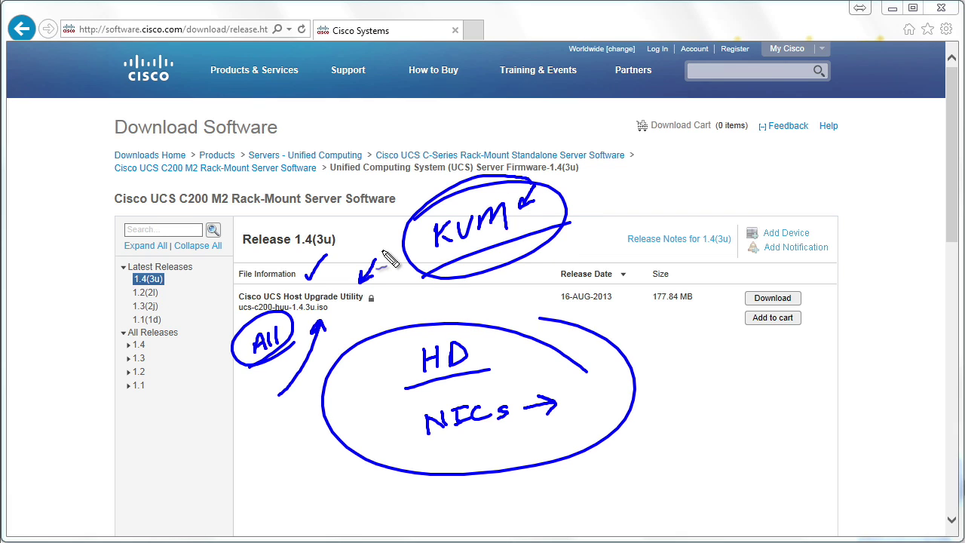